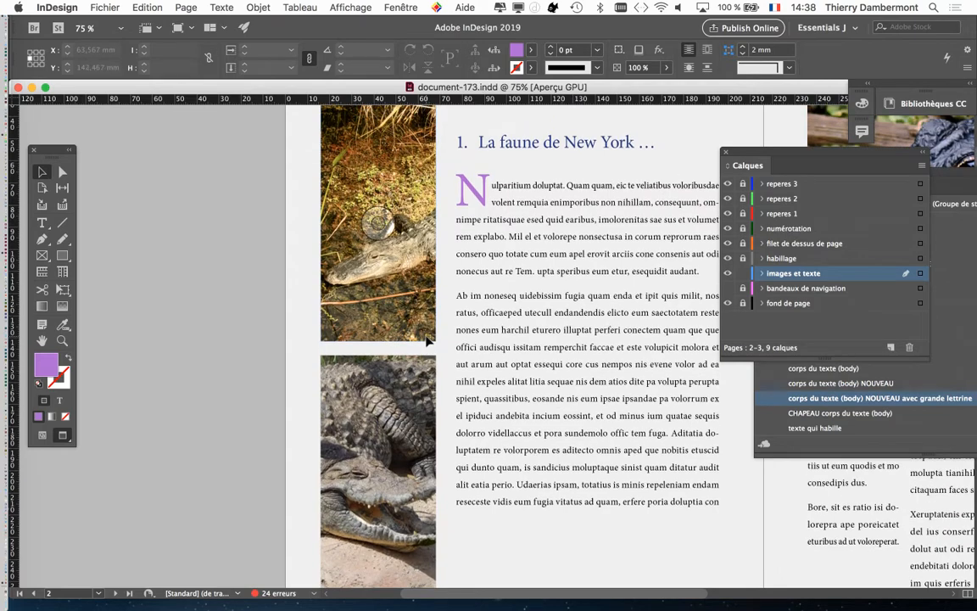
- Enlarge the upper alligator photo on page 2 to about 54.6% inside its frame and reposition it to frame the head
{"action": "scroll", "coordinate": [427, 341], "scroll_direction": "up", "scroll_amount": 2}
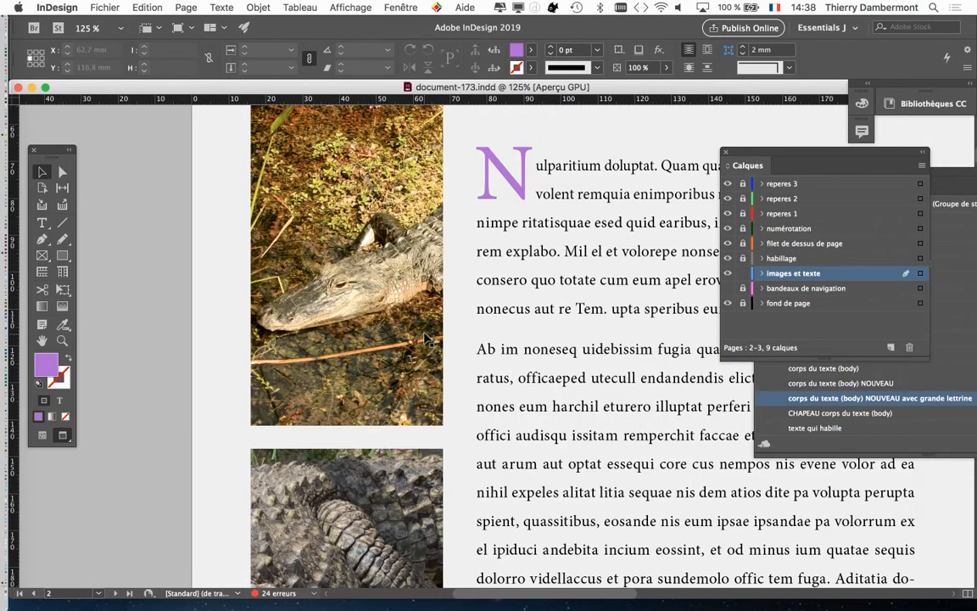
{"action": "scroll", "coordinate": [399, 323], "scroll_direction": "up", "scroll_amount": 2}
{"action": "left_click", "coordinate": [346, 293]}
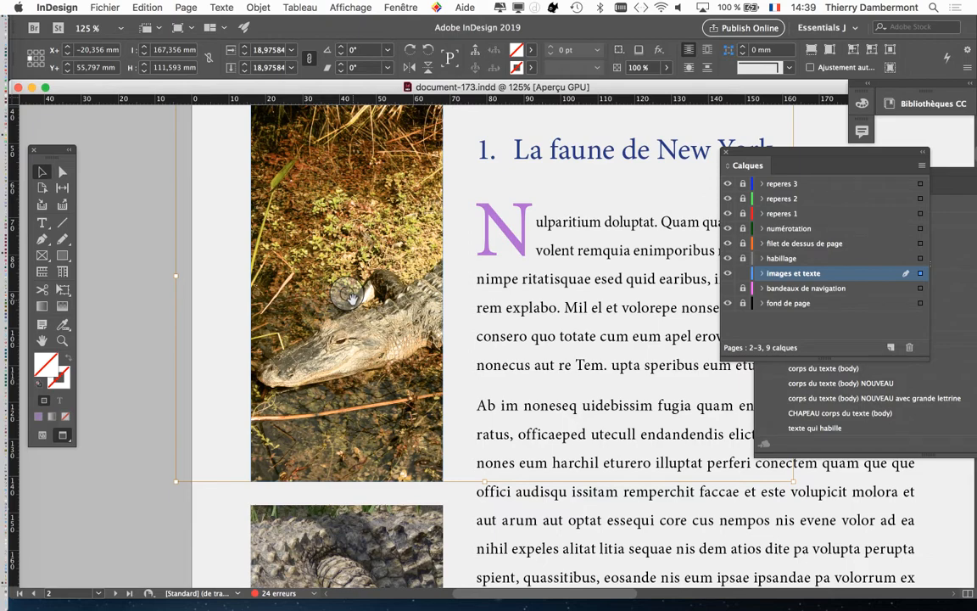
{"action": "scroll", "coordinate": [352, 299], "scroll_direction": "down", "scroll_amount": 2}
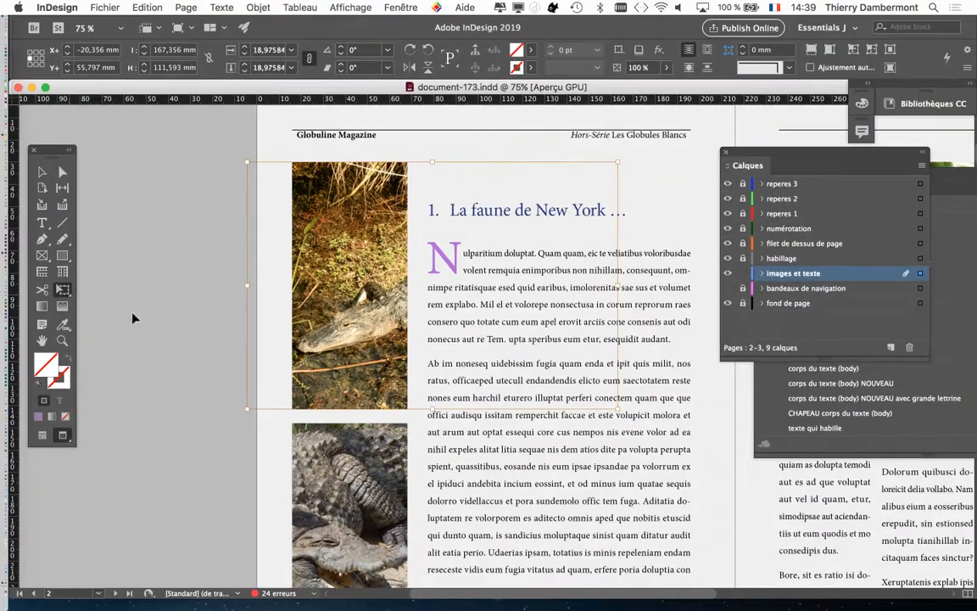
{"action": "key", "text": "super+minus"}
{"action": "key", "text": "super+minus"}
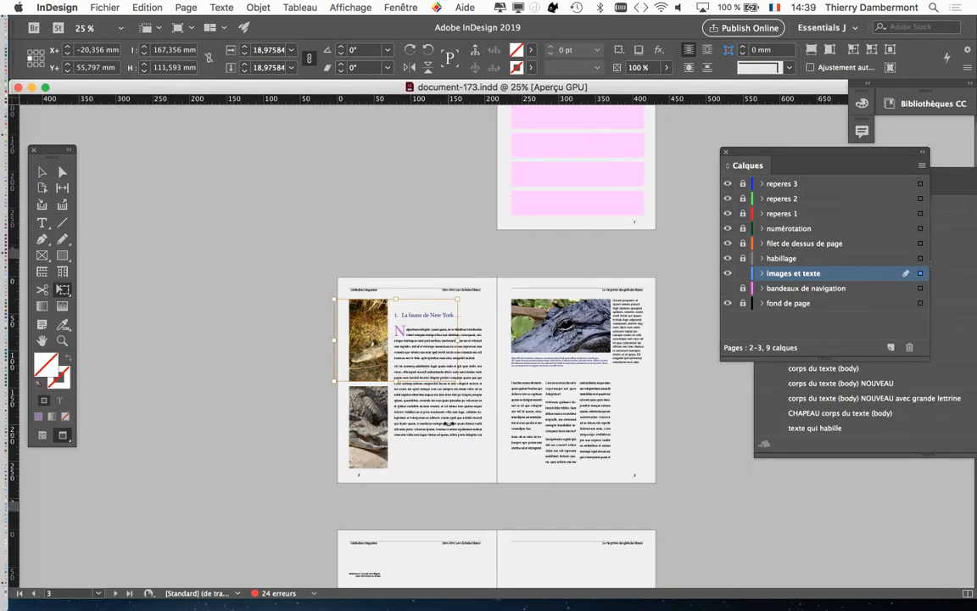
{"action": "key", "text": "super+equal"}
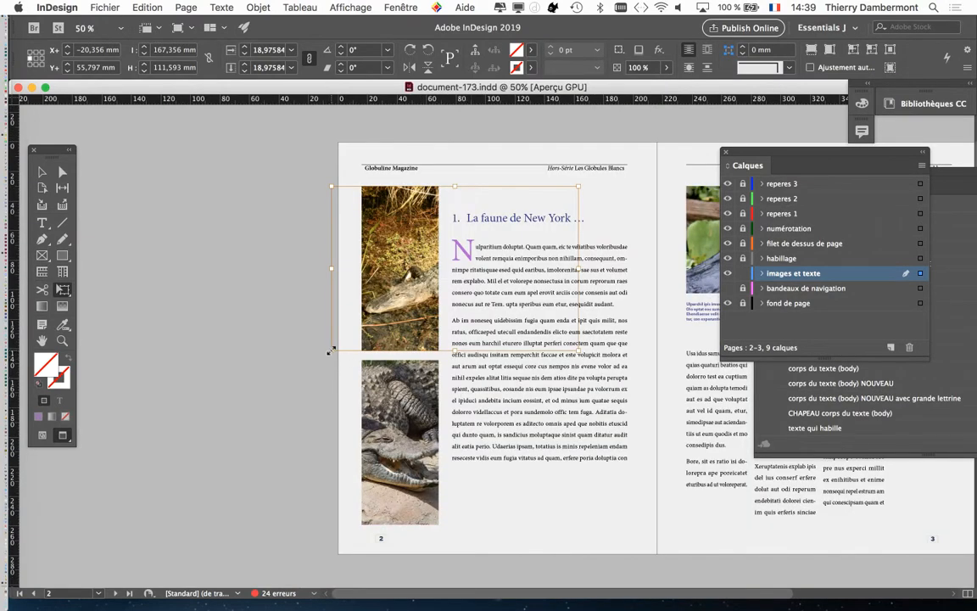
{"action": "left_click_drag", "start_coordinate": [332, 350], "coordinate": [100, 506]}
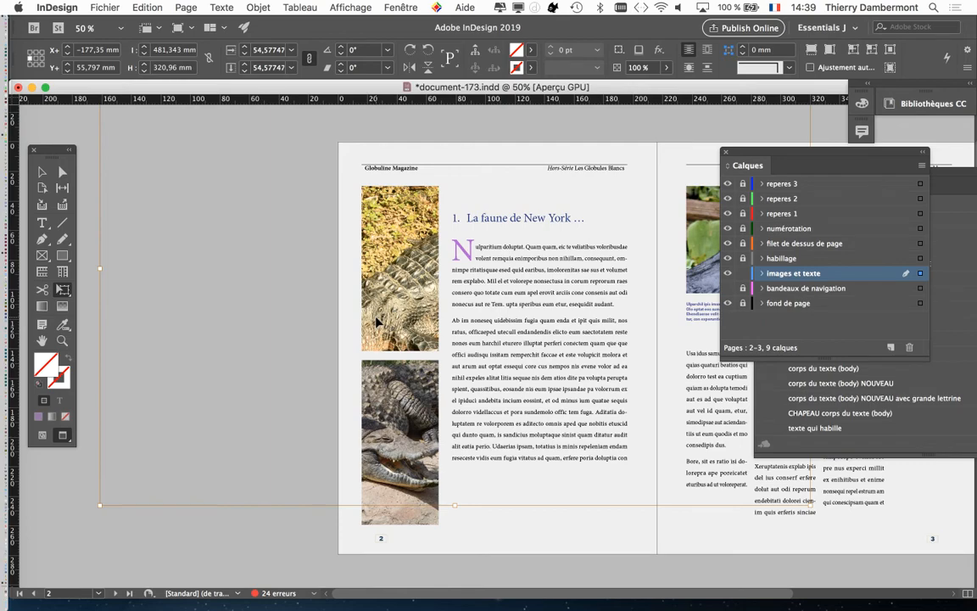
{"action": "left_click_drag", "start_coordinate": [376, 321], "coordinate": [492, 212]}
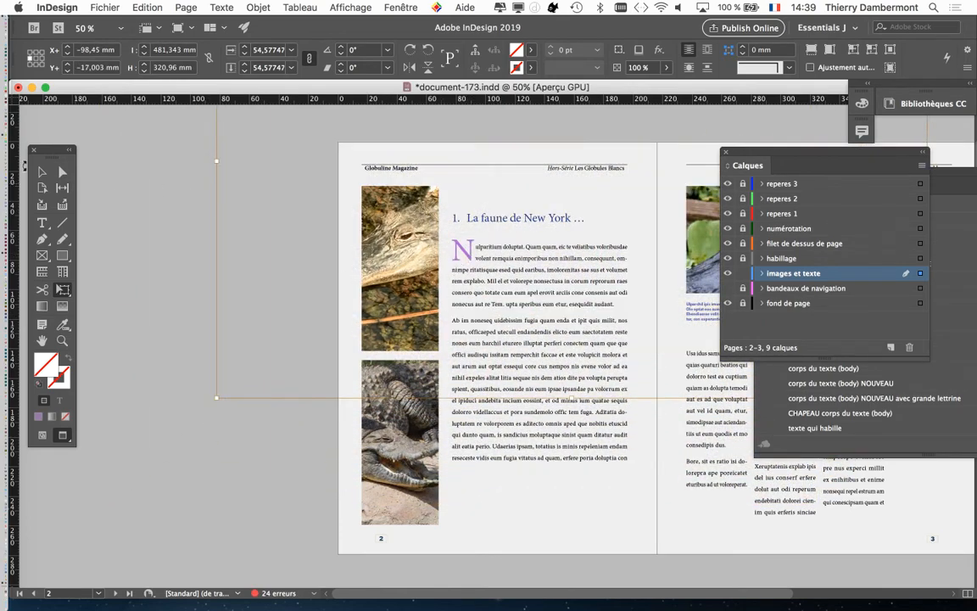
{"action": "left_click", "coordinate": [221, 465]}
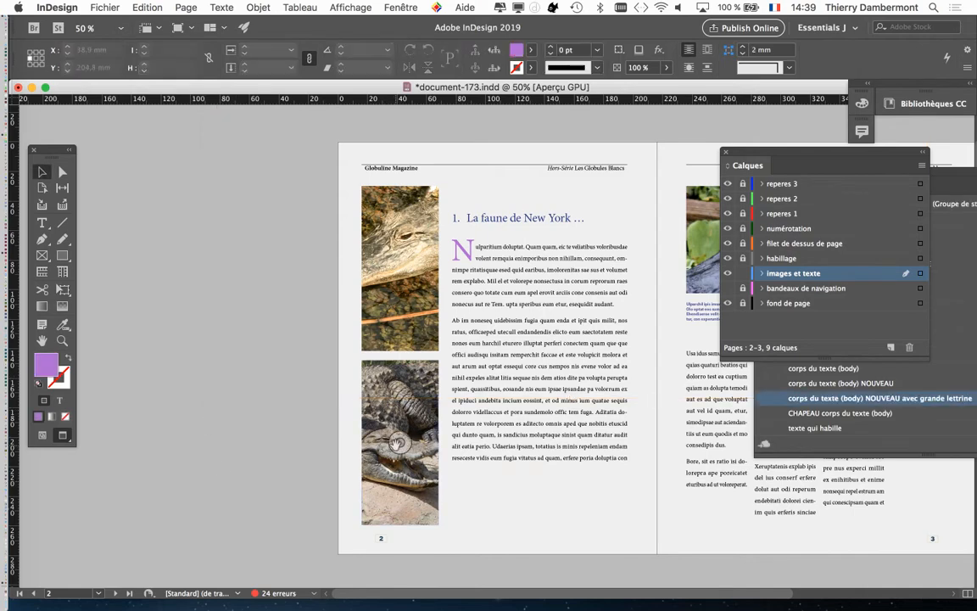
- Enlarge the lower crocodile photo on page 2 to about 21% inside its frame and reposition it around the eye and open jaw
{"action": "left_click", "coordinate": [396, 442]}
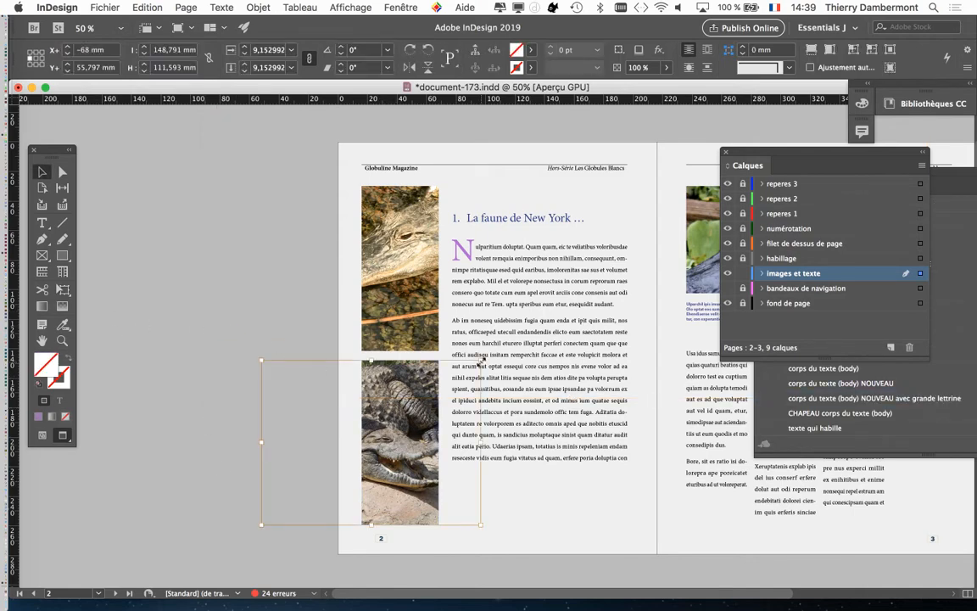
{"action": "left_click_drag", "start_coordinate": [480, 361], "coordinate": [624, 253]}
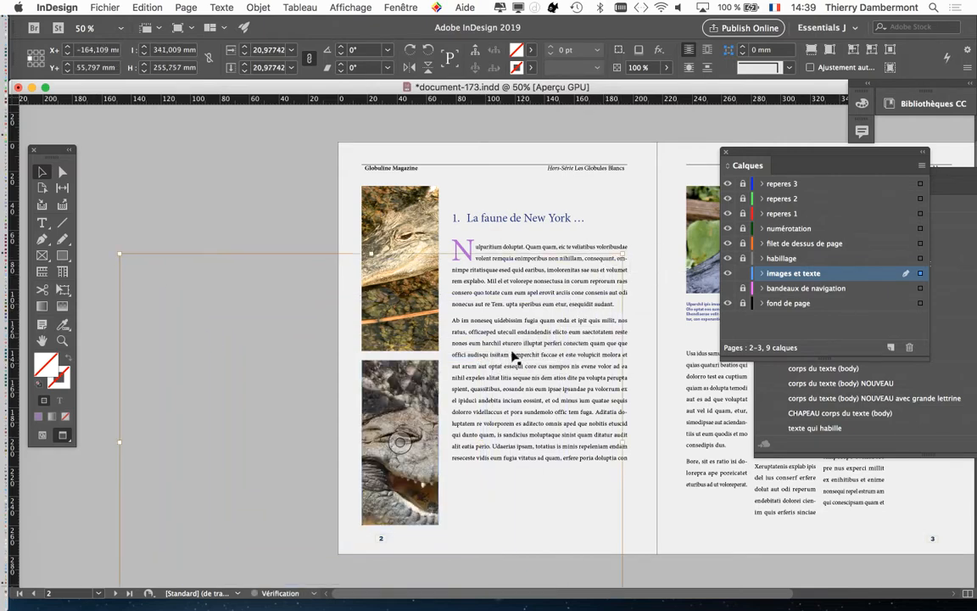
{"action": "mouse_move", "coordinate": [413, 473]}
{"action": "left_mouse_down"}
{"action": "mouse_move", "coordinate": [399, 454]}
{"action": "mouse_move", "coordinate": [406, 465]}
{"action": "left_mouse_up"}
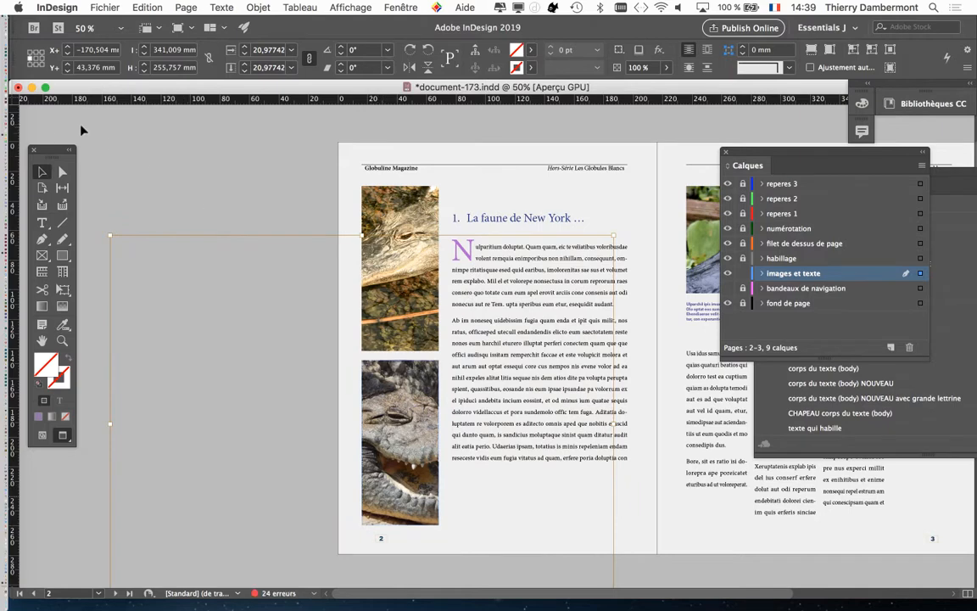
{"action": "left_click", "coordinate": [243, 320]}
{"action": "key", "text": "super+1"}
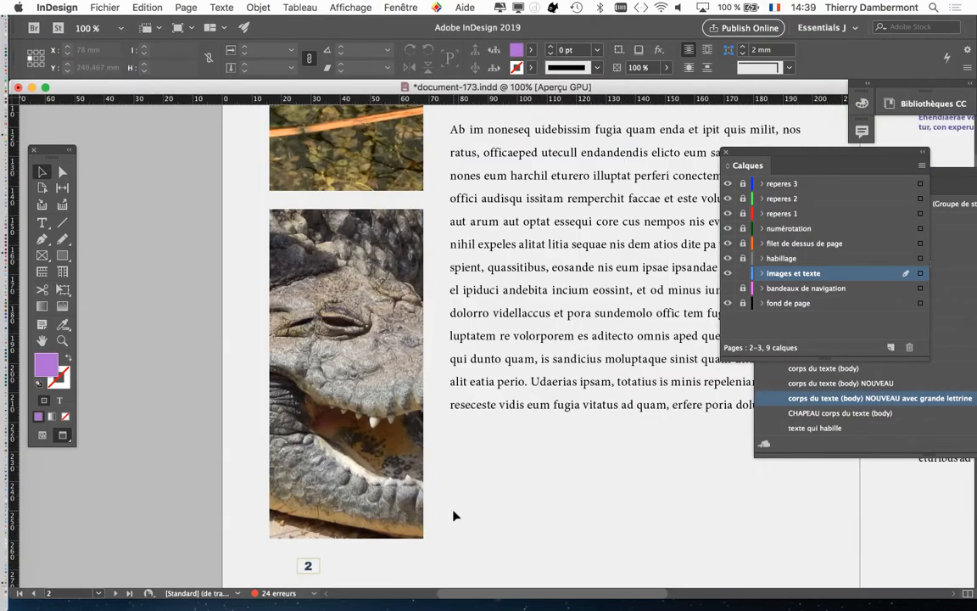
{"action": "left_click_drag", "start_coordinate": [347, 373], "coordinate": [336, 363]}
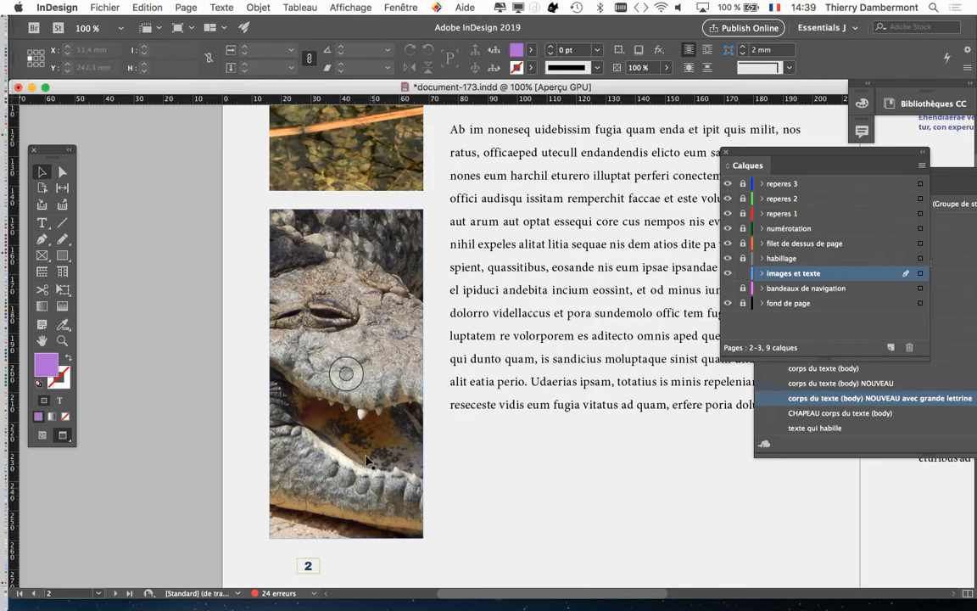
- Shift the upper alligator photo's content down about 20 mm within its frame on page 2
{"action": "scroll", "coordinate": [404, 419], "scroll_direction": "up", "scroll_amount": 5}
{"action": "scroll", "coordinate": [404, 420], "scroll_direction": "up", "scroll_amount": 3}
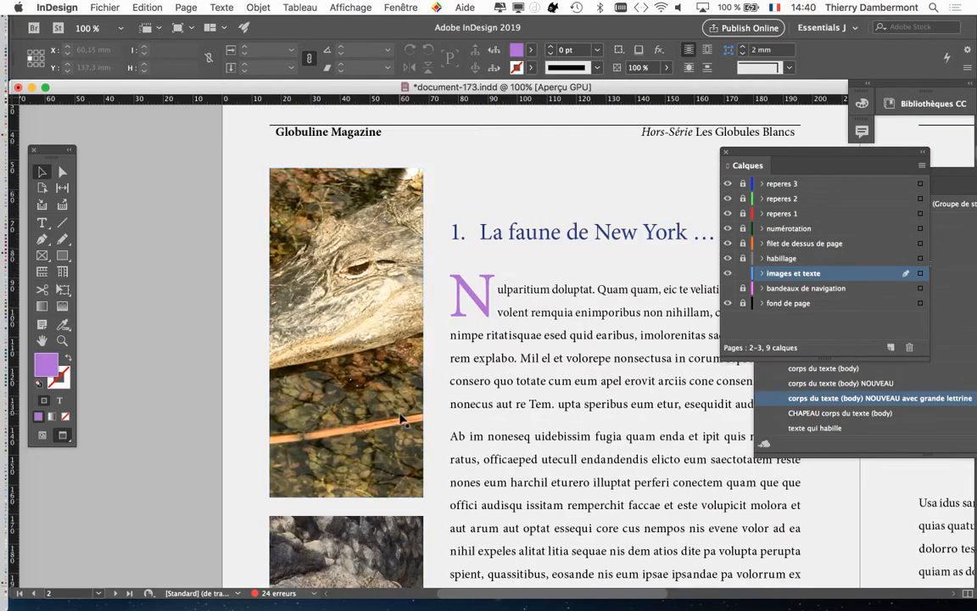
{"action": "left_click_drag", "start_coordinate": [356, 331], "coordinate": [345, 396]}
{"action": "scroll", "coordinate": [346, 418], "scroll_direction": "down", "scroll_amount": 2}
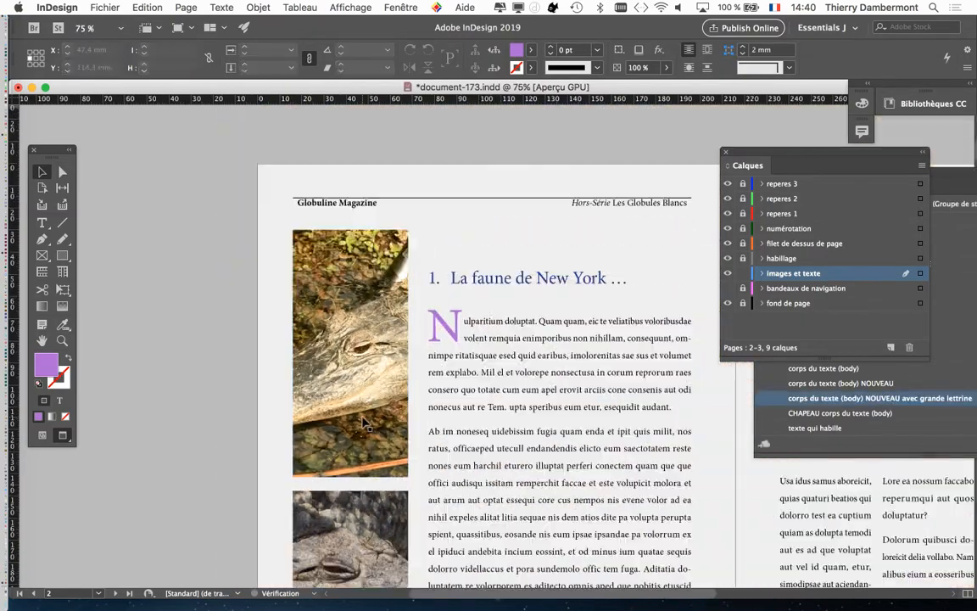
{"action": "key", "text": "super+minus"}
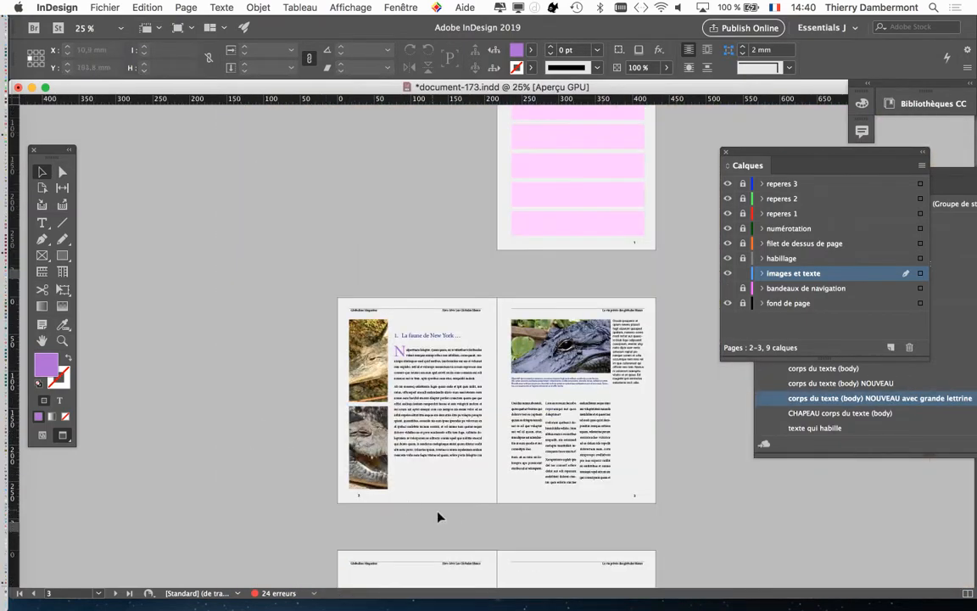
{"action": "key", "text": "super+equal"}
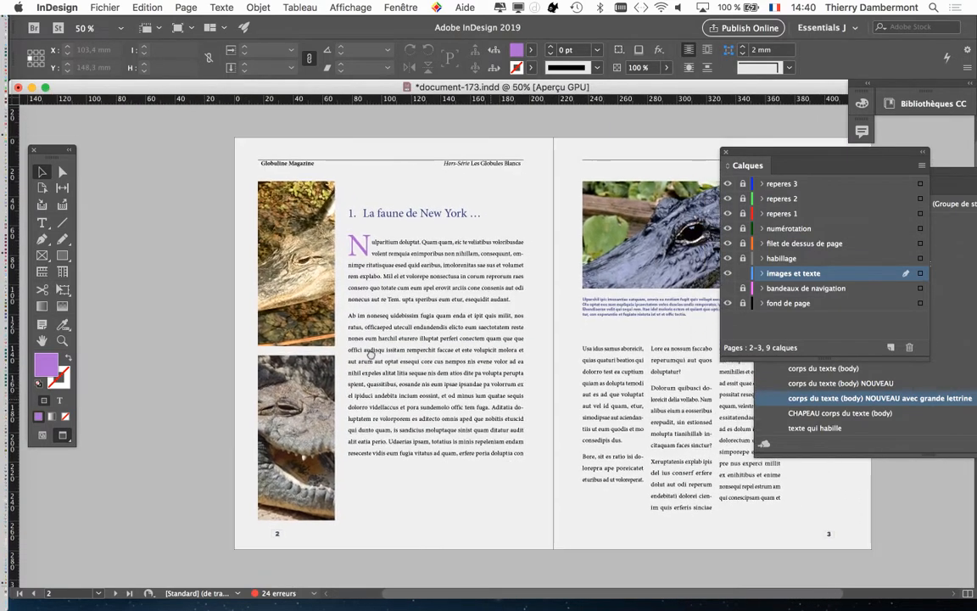
{"action": "scroll", "coordinate": [370, 353], "scroll_direction": "right", "scroll_amount": 2}
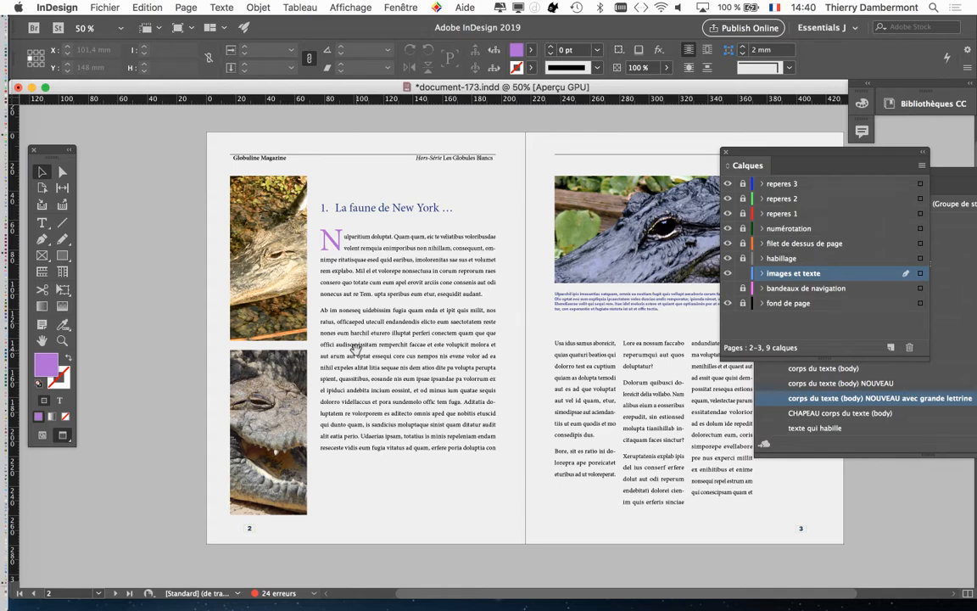
- Move the layers list clear of the page 3 photo and check that photo's full image extent beyond its frame
{"action": "left_click_drag", "start_coordinate": [746, 153], "coordinate": [696, 412]}
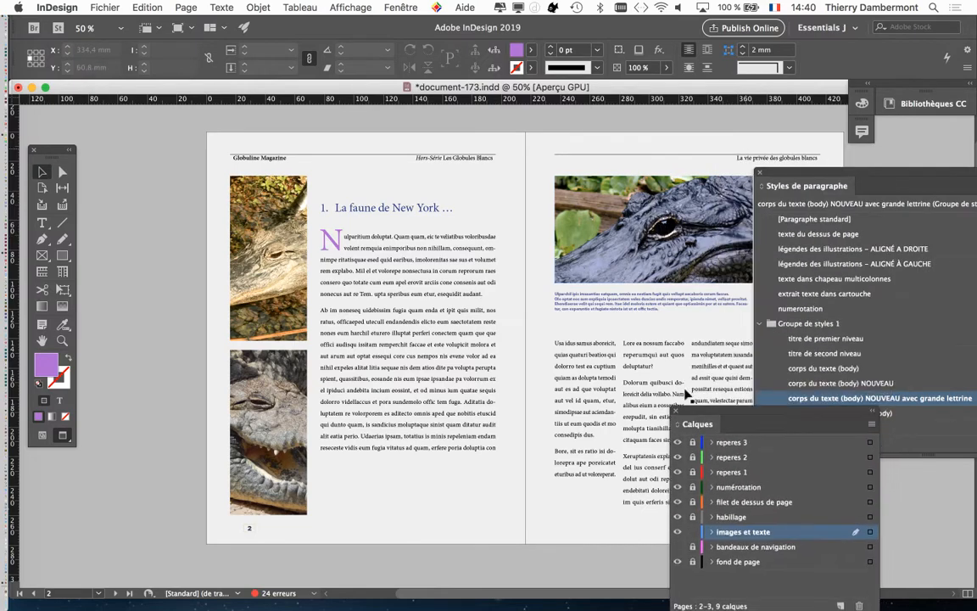
{"action": "left_click", "coordinate": [660, 232]}
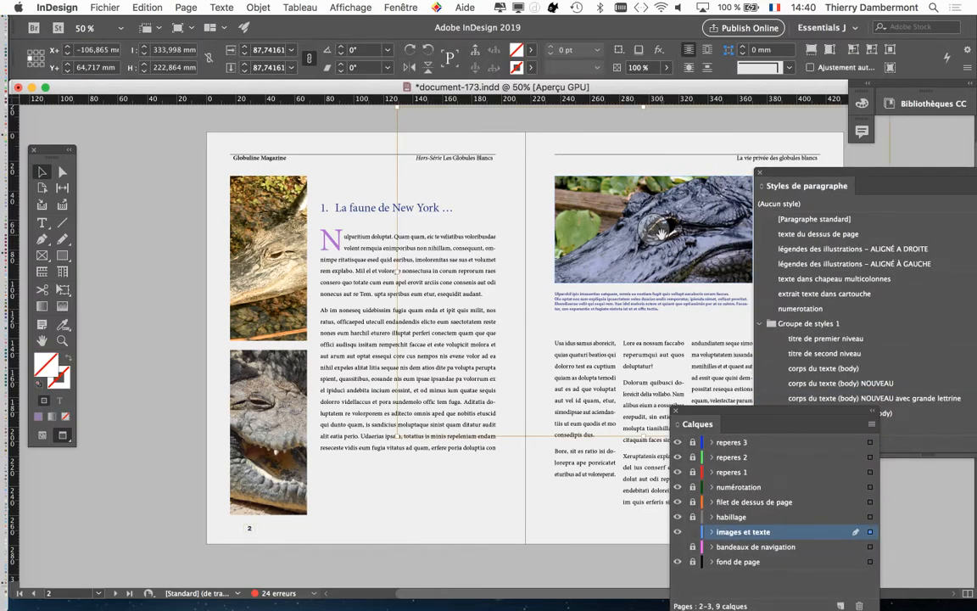
{"action": "key", "text": "super+minus"}
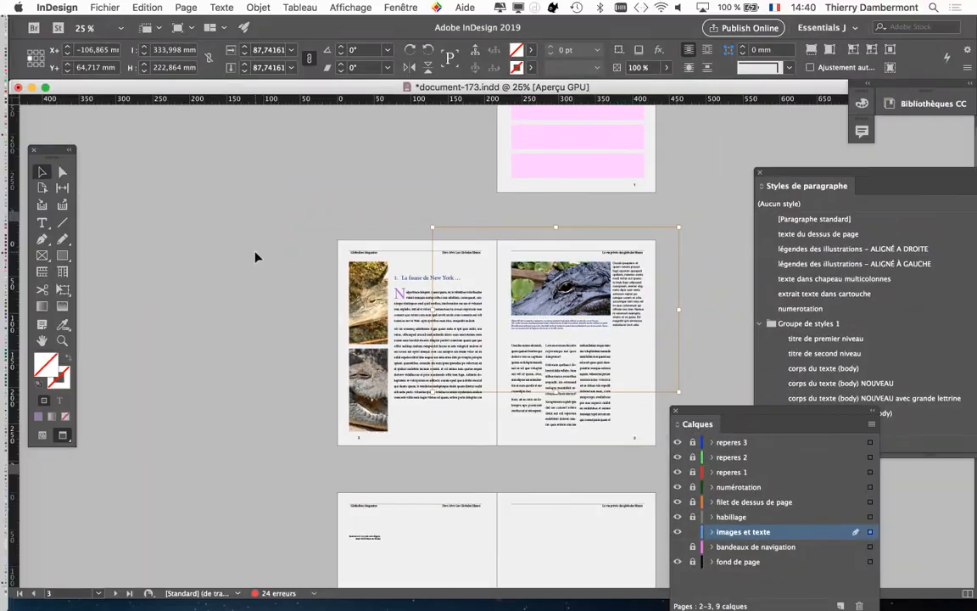
{"action": "left_click", "coordinate": [256, 254]}
{"action": "key", "text": "super+plus"}
{"action": "scroll", "coordinate": [382, 391], "scroll_direction": "right", "scroll_amount": 5}
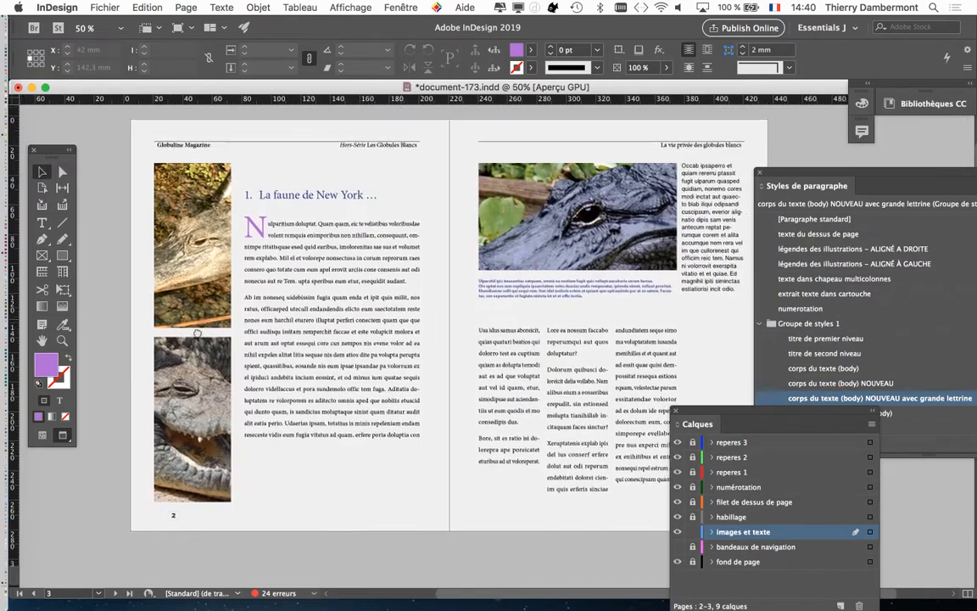
- Select the upper alligator photo on page 2 and open the Links panel over the document
{"action": "left_click", "coordinate": [195, 248]}
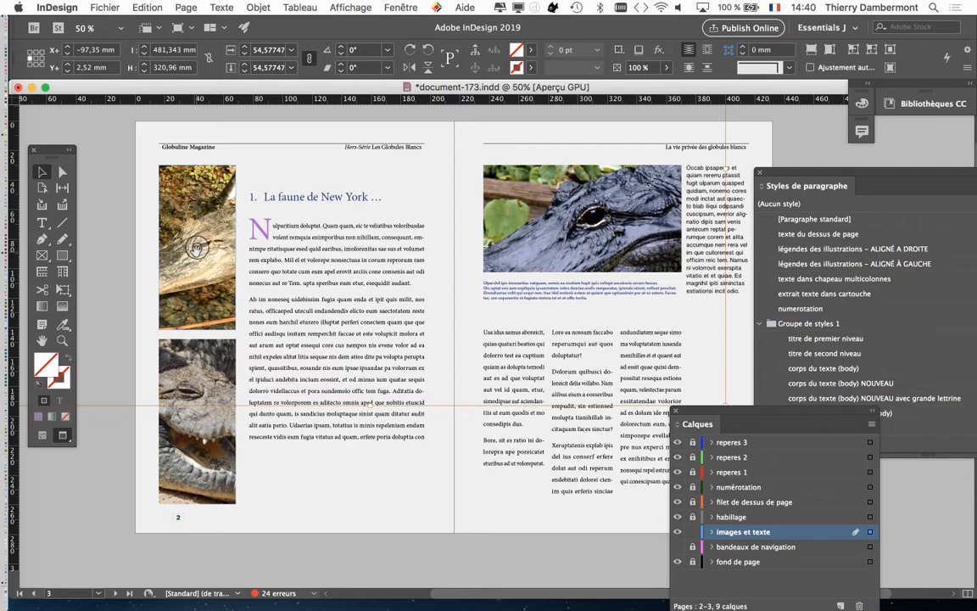
{"action": "left_click", "coordinate": [389, 6]}
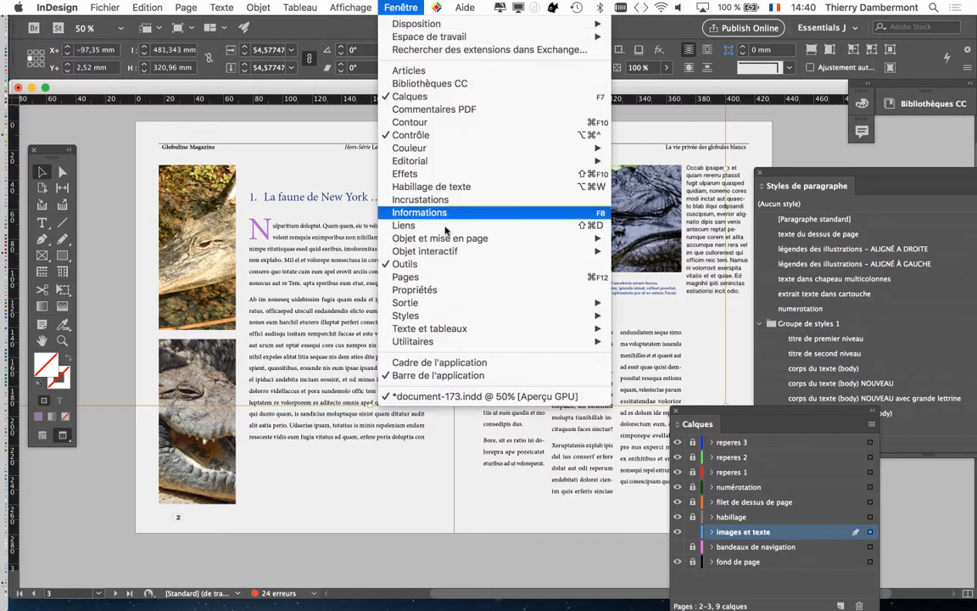
{"action": "mouse_move", "coordinate": [446, 303]}
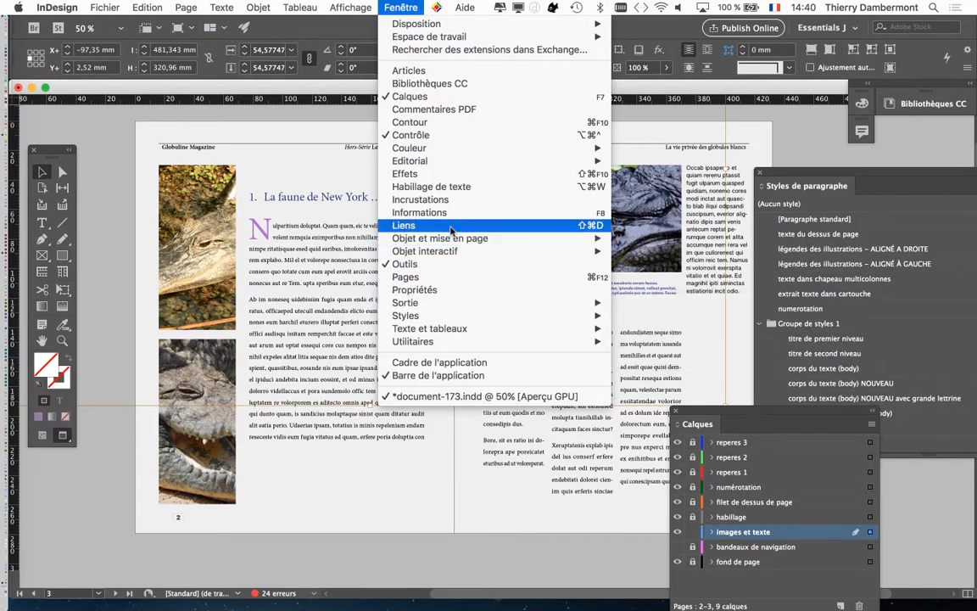
{"action": "left_click", "coordinate": [405, 224]}
{"action": "left_click_drag", "start_coordinate": [649, 223], "coordinate": [464, 20]}
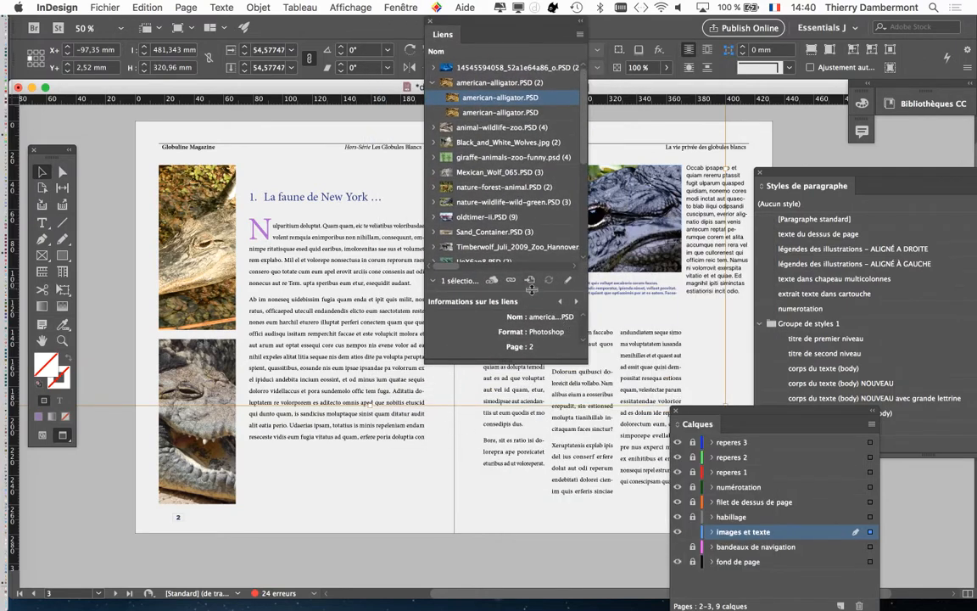
- Enlarge the Links panel and its link information area, hiding and showing that area again to read the image details
{"action": "left_click_drag", "start_coordinate": [529, 283], "coordinate": [532, 187]}
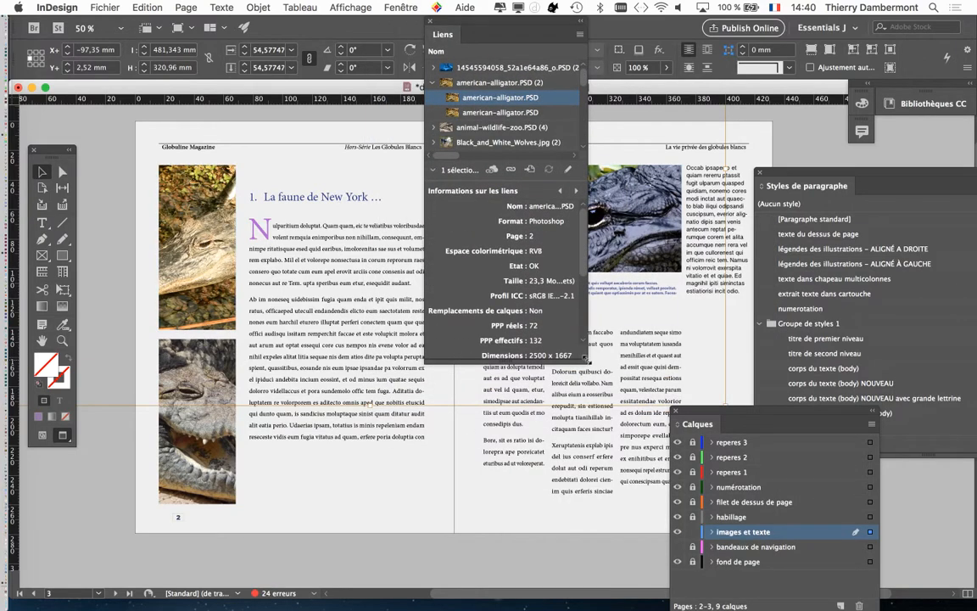
{"action": "left_click_drag", "start_coordinate": [588, 363], "coordinate": [635, 480]}
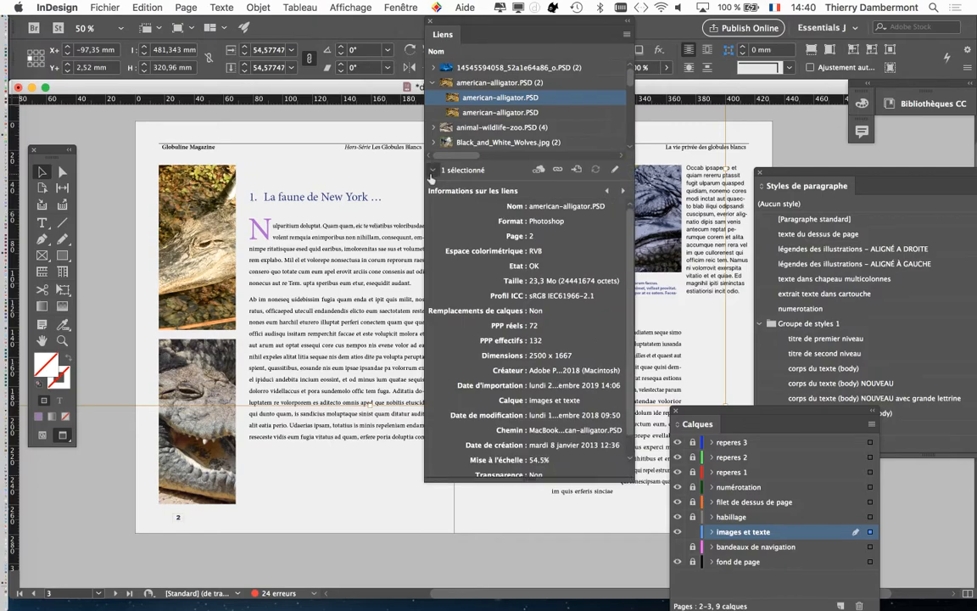
{"action": "left_click", "coordinate": [434, 169]}
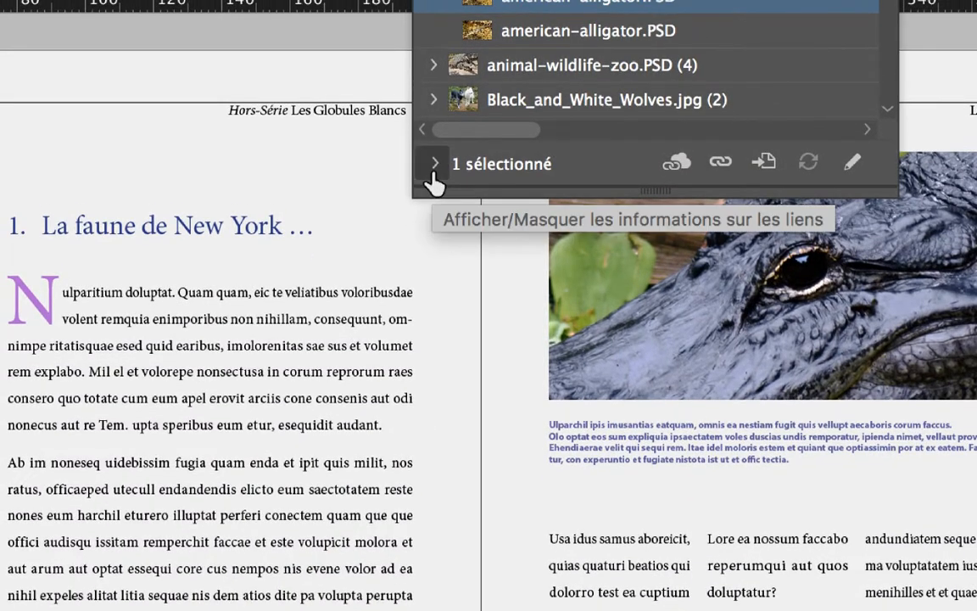
{"action": "left_click", "coordinate": [434, 168]}
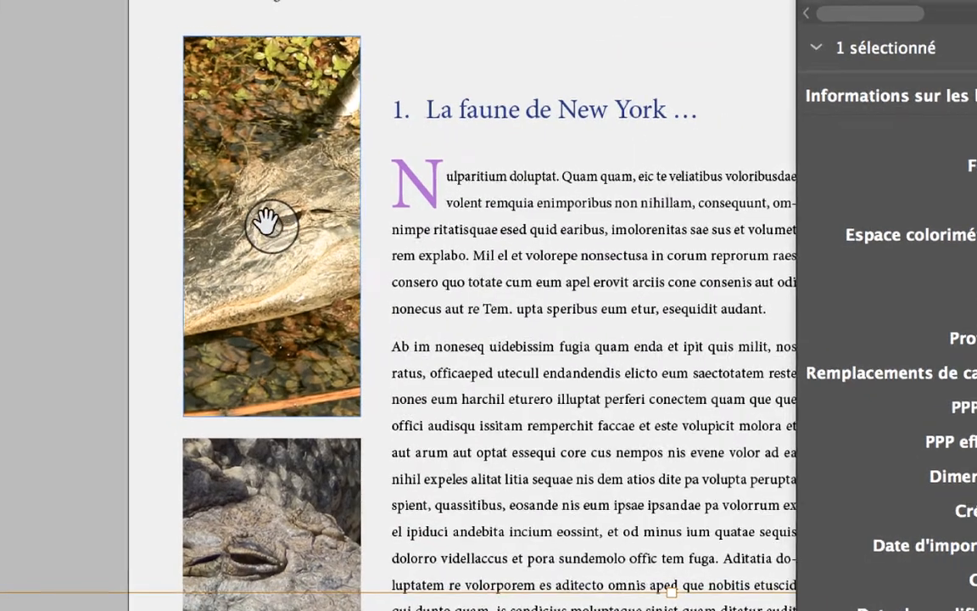
- Move the Links panel clear of the pages 2–3 spread and examine the selected alligator photo's full extent beyond its frame
{"action": "key", "text": "super+minus"}
{"action": "key", "text": "super+minus"}
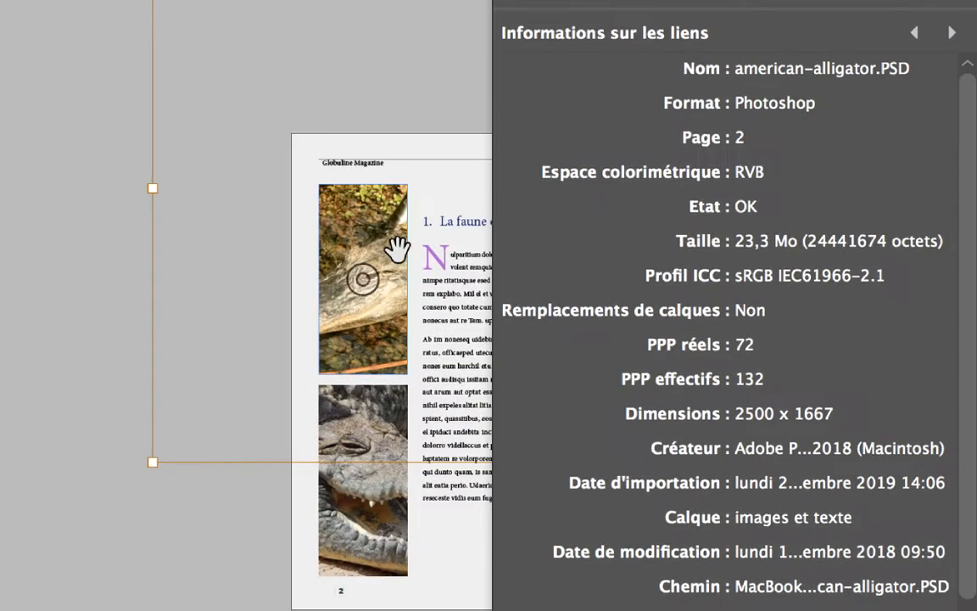
{"action": "key", "text": "super+minus"}
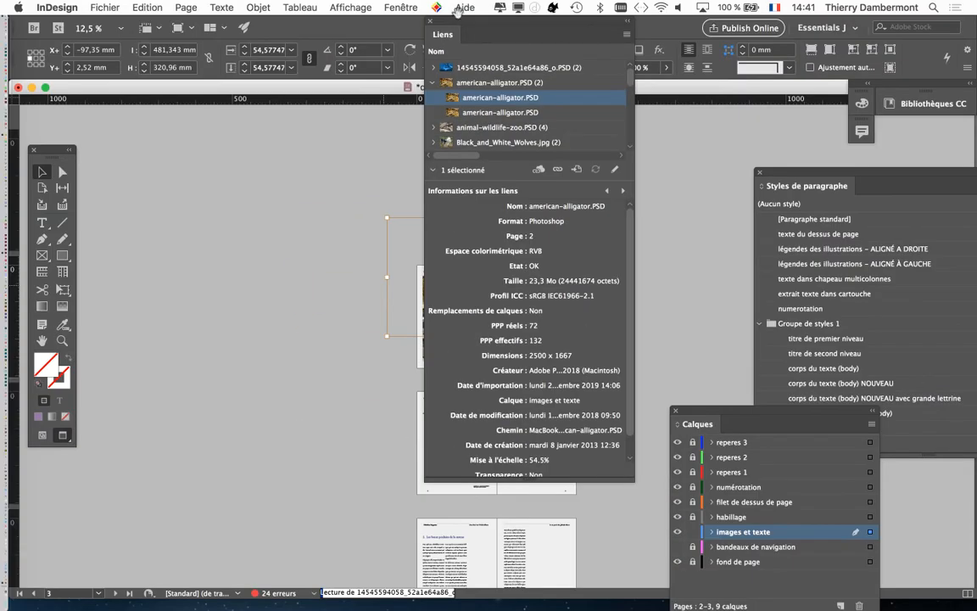
{"action": "left_click_drag", "start_coordinate": [457, 23], "coordinate": [694, 69]}
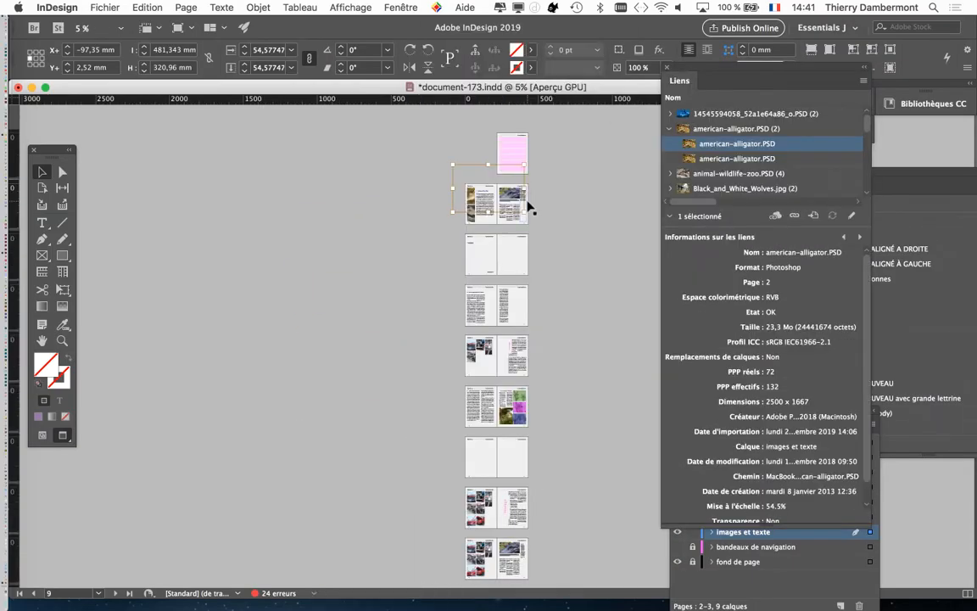
{"action": "key", "text": "super+equal"}
{"action": "key", "text": "super+equal"}
{"action": "key", "text": "super+equal"}
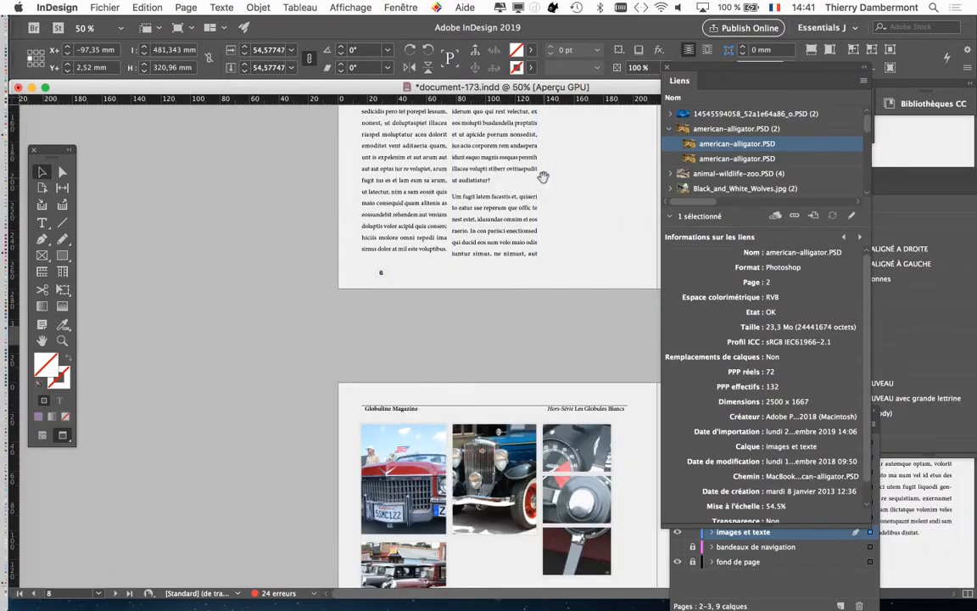
{"action": "scroll", "coordinate": [342, 485], "scroll_direction": "up", "scroll_amount": 10}
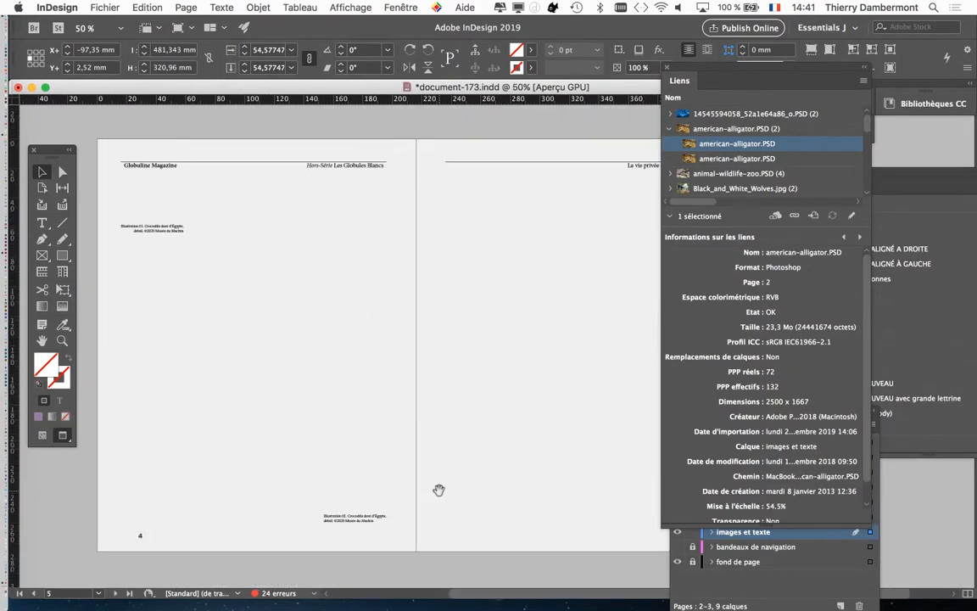
{"action": "scroll", "coordinate": [336, 339], "scroll_direction": "up", "scroll_amount": 10}
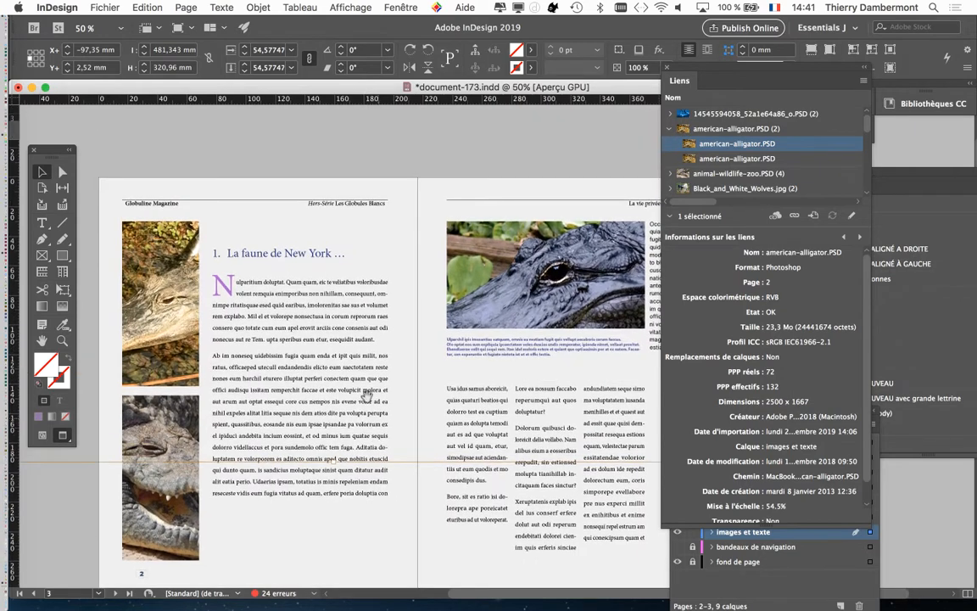
{"action": "key", "text": "super+minus"}
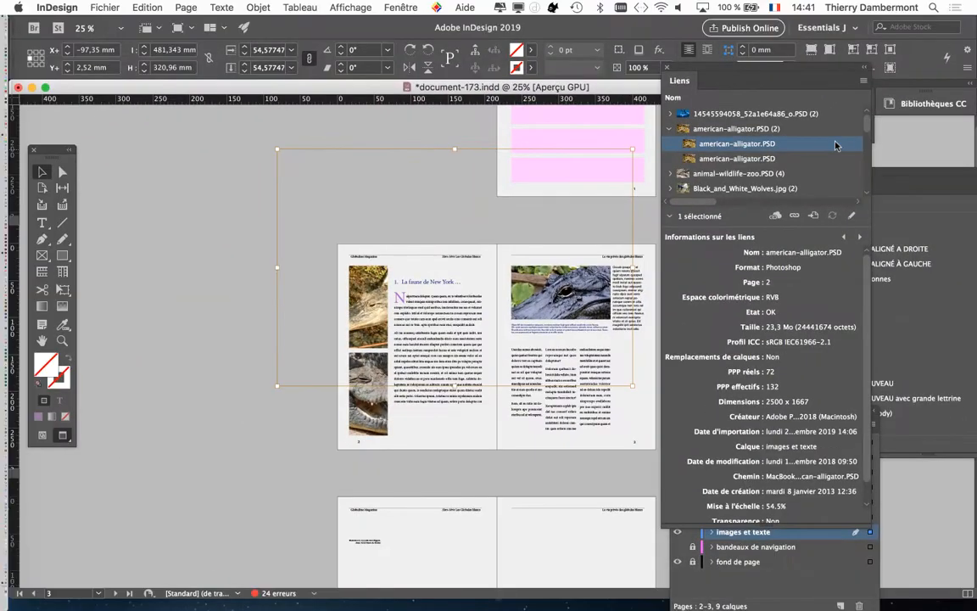
- Widen the Links panel and adjust the division between its link list and information area to read the alligator photo's full details
{"action": "left_click_drag", "start_coordinate": [725, 74], "coordinate": [600, 68]}
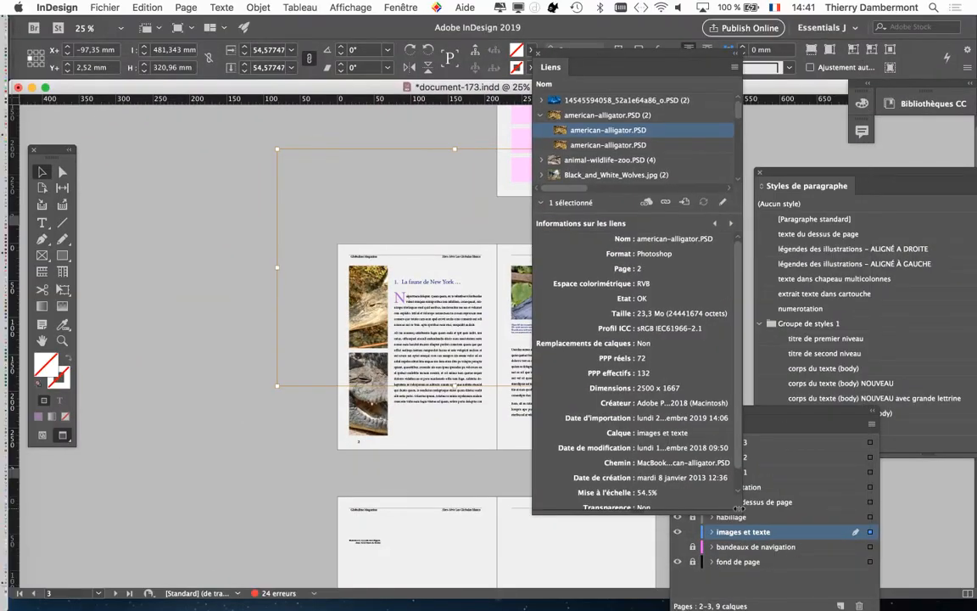
{"action": "left_click_drag", "start_coordinate": [737, 507], "coordinate": [932, 560]}
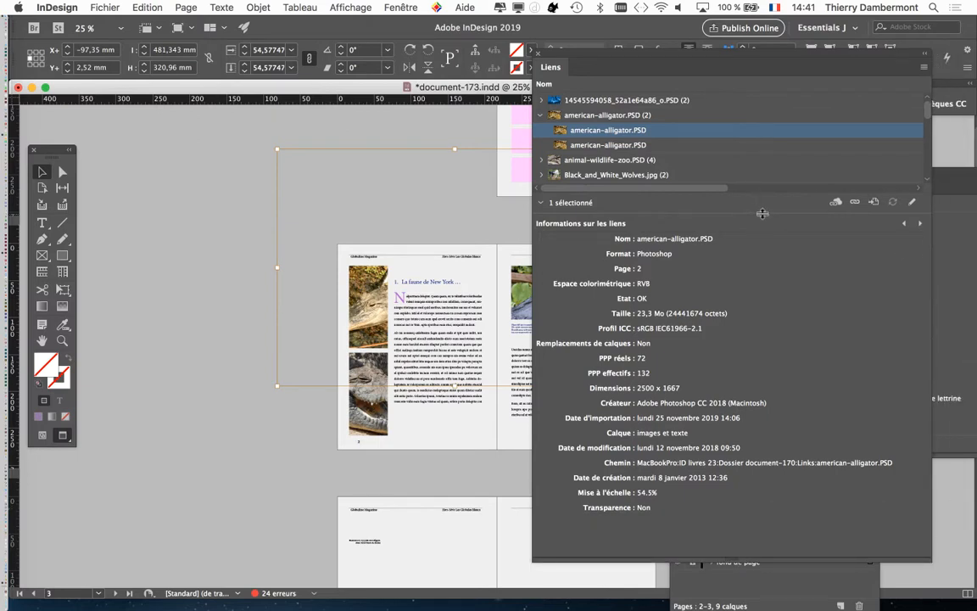
{"action": "left_click_drag", "start_coordinate": [685, 194], "coordinate": [685, 305]}
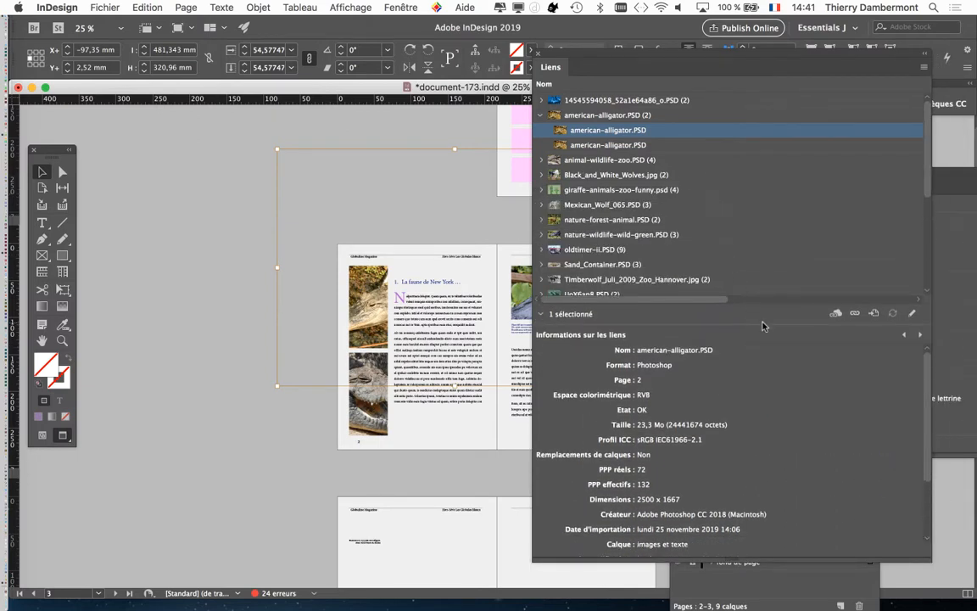
{"action": "left_click_drag", "start_coordinate": [761, 325], "coordinate": [772, 215]}
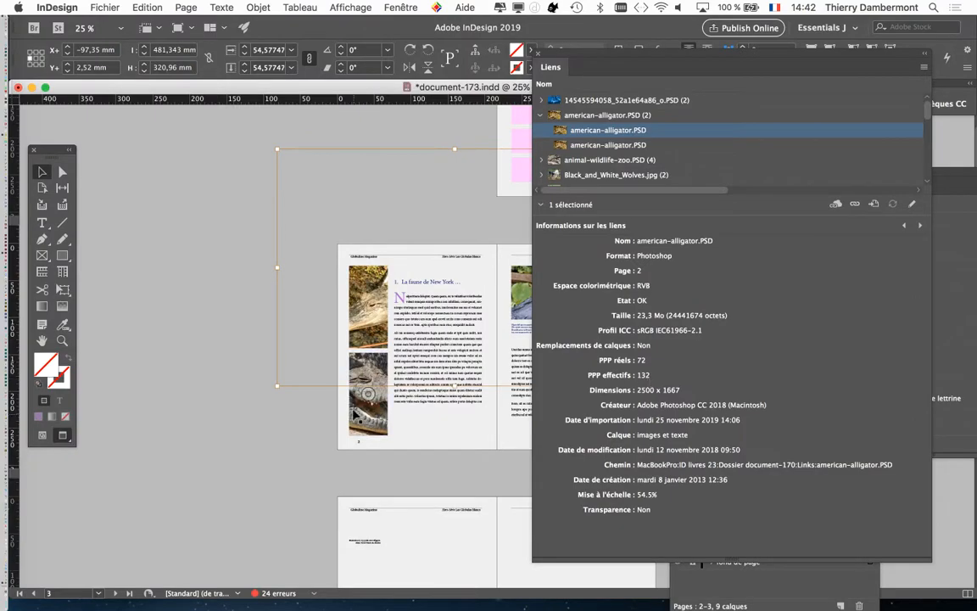
- Select the content of the lower crocodile photo on page 2 and read its effective resolution in the link information
{"action": "scroll", "coordinate": [355, 414], "scroll_direction": "up", "scroll_amount": 1}
{"action": "left_click_drag", "start_coordinate": [343, 408], "coordinate": [260, 399]}
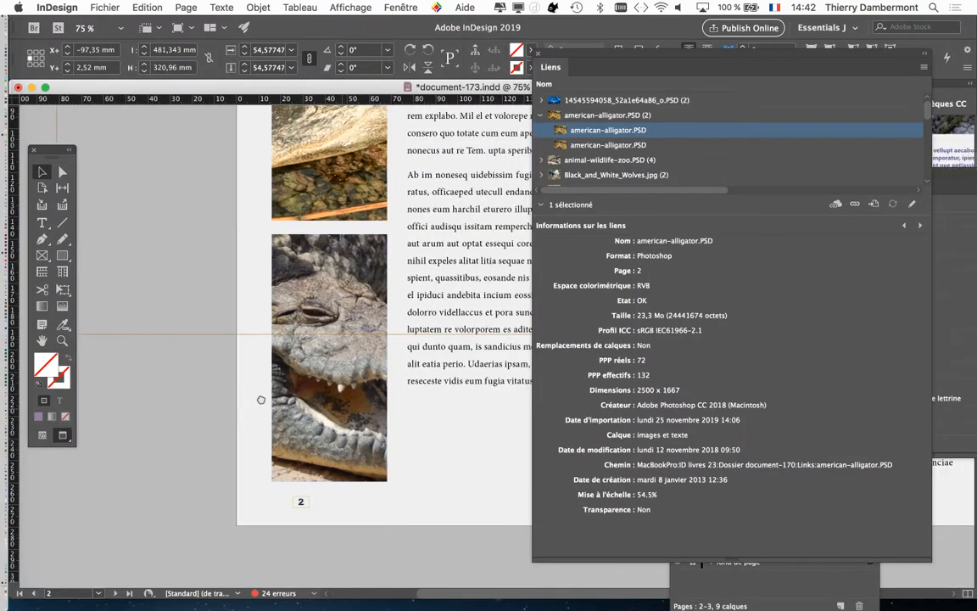
{"action": "left_click", "coordinate": [325, 359]}
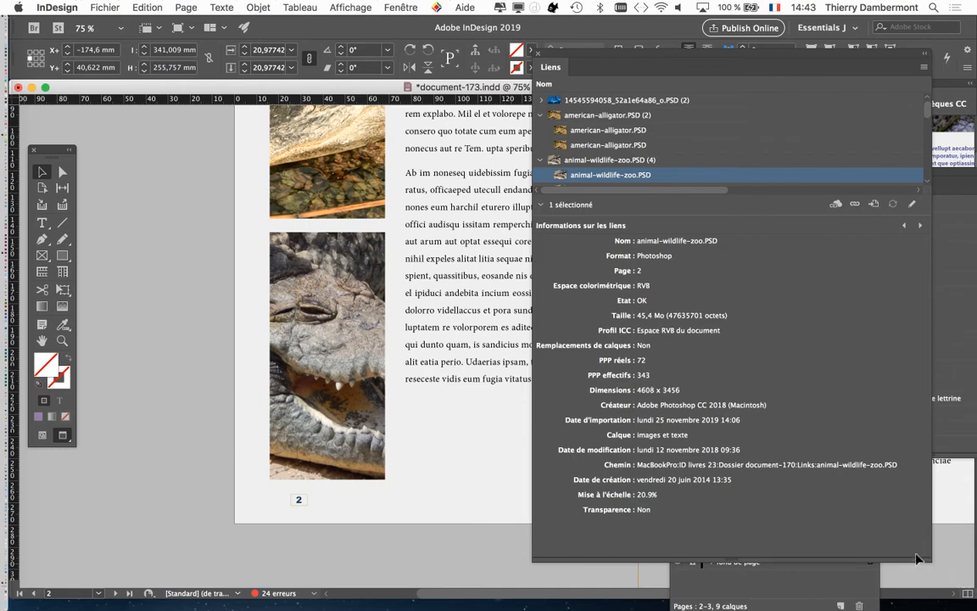
- Shrink the Links panel, move it off the page 2 photos and examine the crocodile image's full extent beyond its frame
{"action": "left_click_drag", "start_coordinate": [917, 559], "coordinate": [730, 477]}
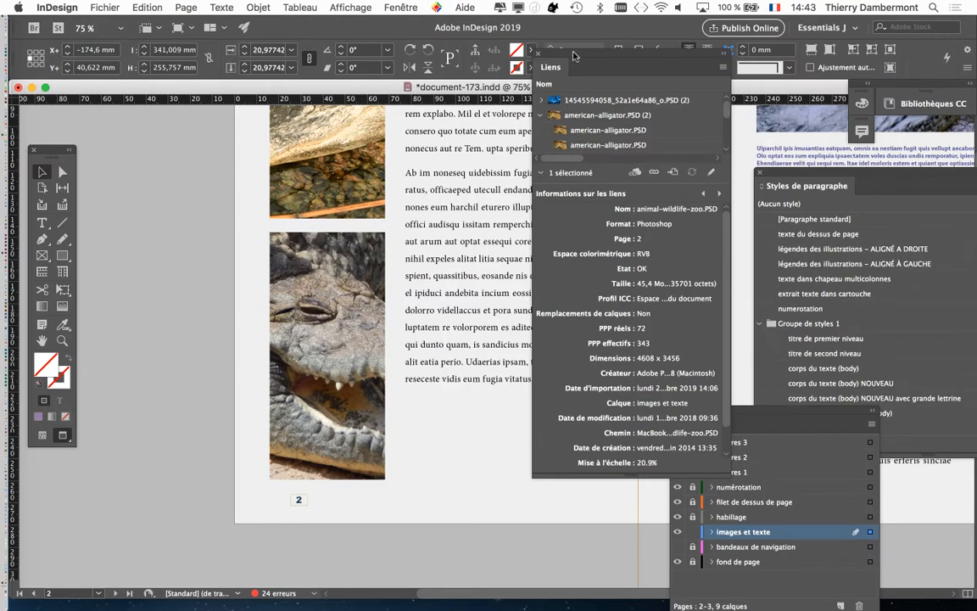
{"action": "left_click_drag", "start_coordinate": [573, 56], "coordinate": [675, 138]}
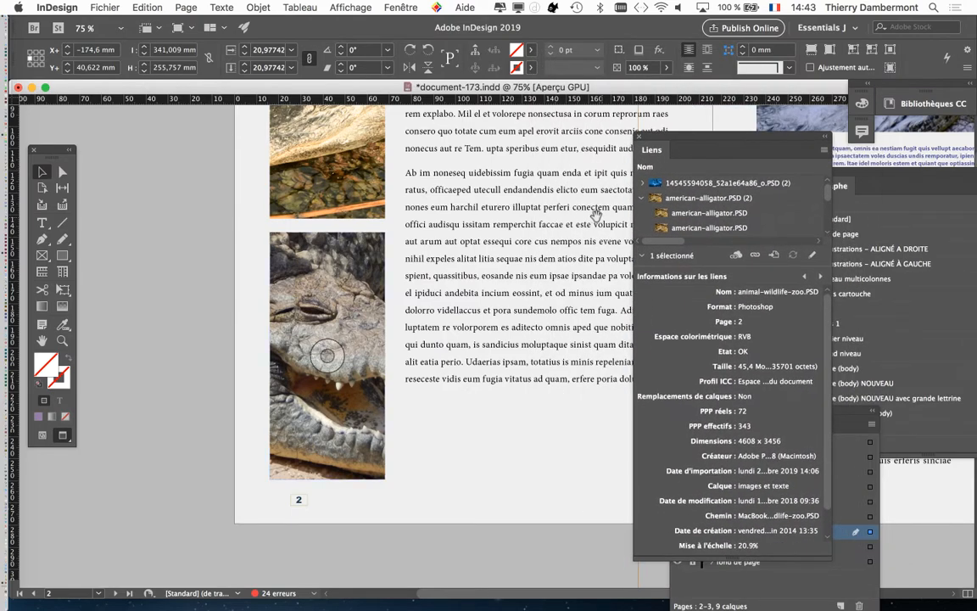
{"action": "key", "text": "super+minus"}
{"action": "key", "text": "super+minus"}
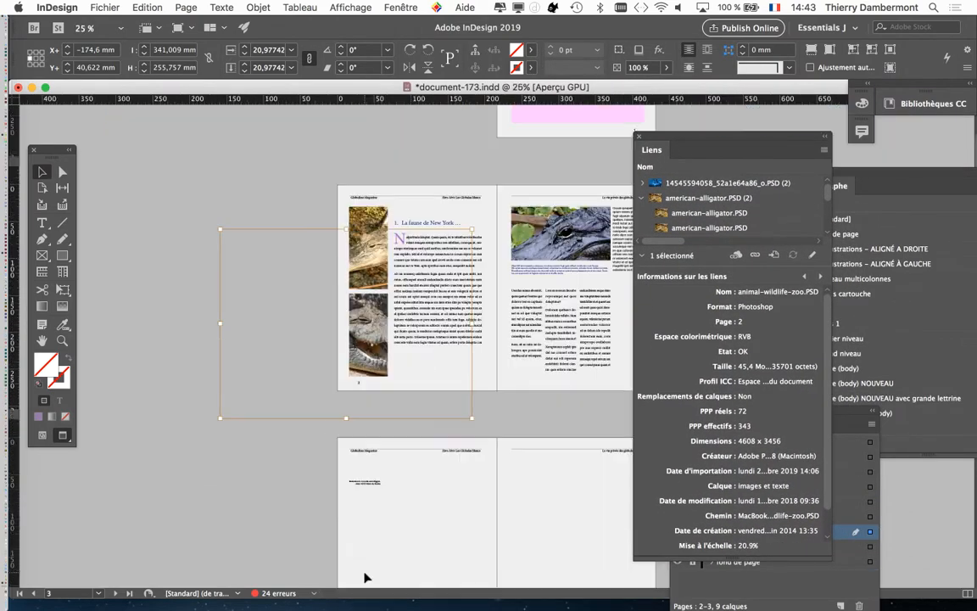
- Deselect the crocodile photo and close the Links, Paragraph Styles and Layers panels to clear the view of pages 2–3
{"action": "left_click", "coordinate": [303, 484]}
{"action": "key", "text": "super+equal"}
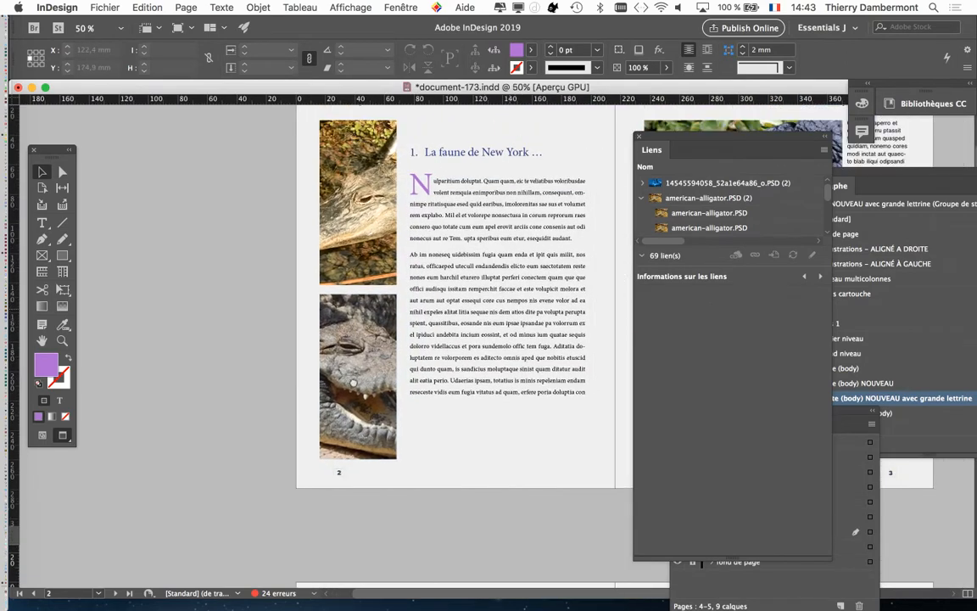
{"action": "scroll", "coordinate": [353, 383], "scroll_direction": "right", "scroll_amount": 5}
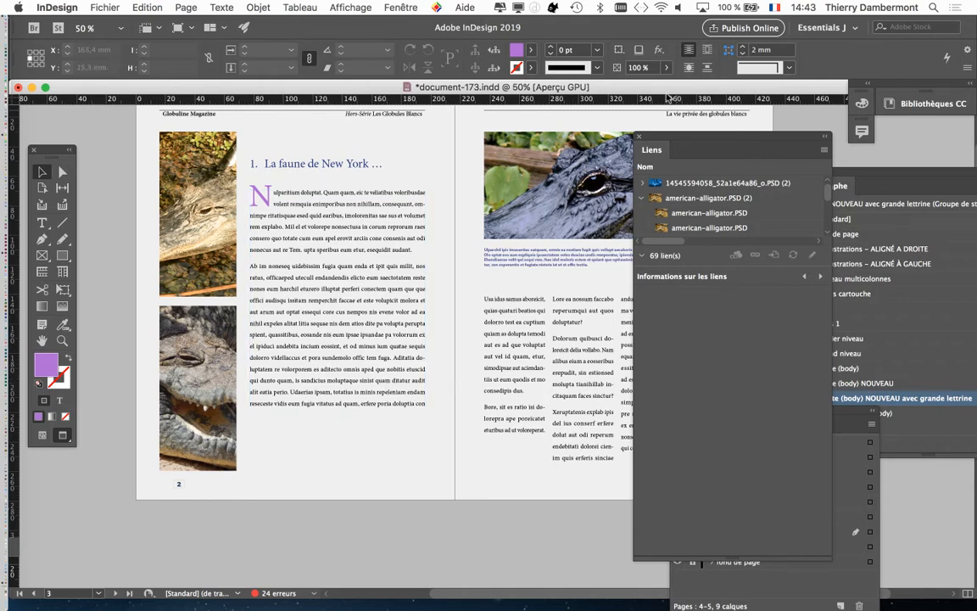
{"action": "left_click", "coordinate": [640, 138]}
{"action": "left_click", "coordinate": [761, 176]}
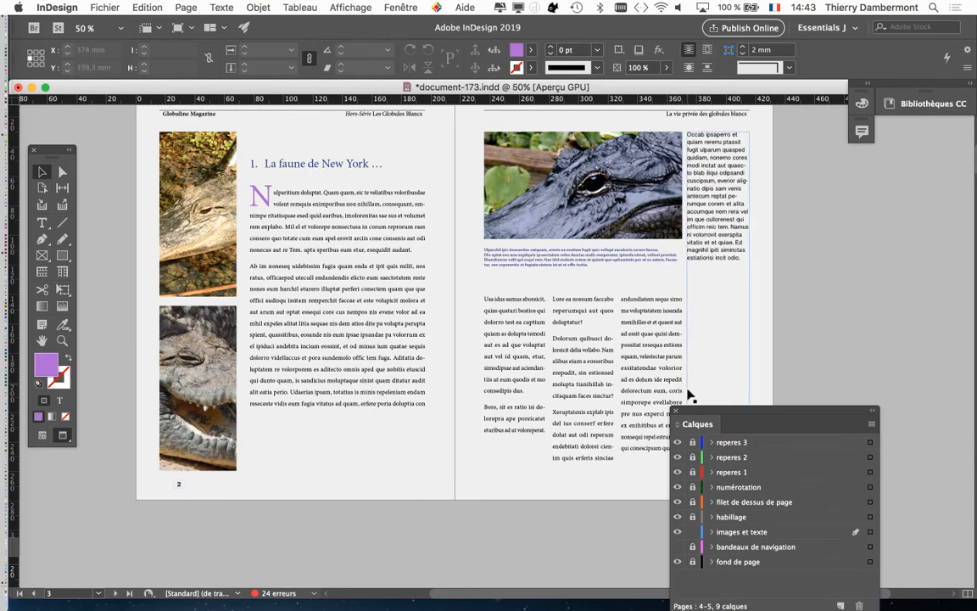
{"action": "left_click", "coordinate": [677, 411]}
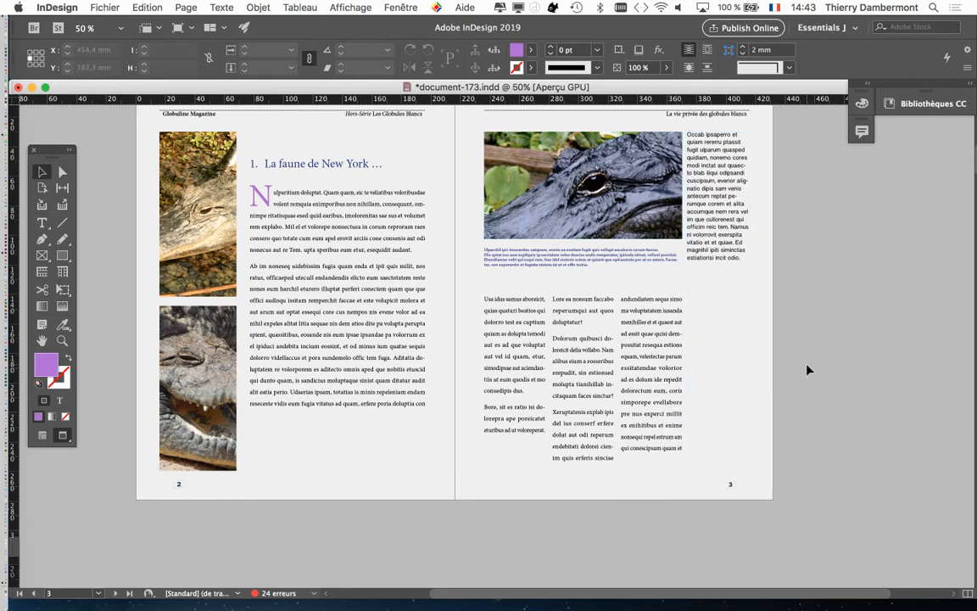
- Save the layout as a new version named document-174.indd in the Dossier document-170 folder
{"action": "left_click", "coordinate": [105, 7]}
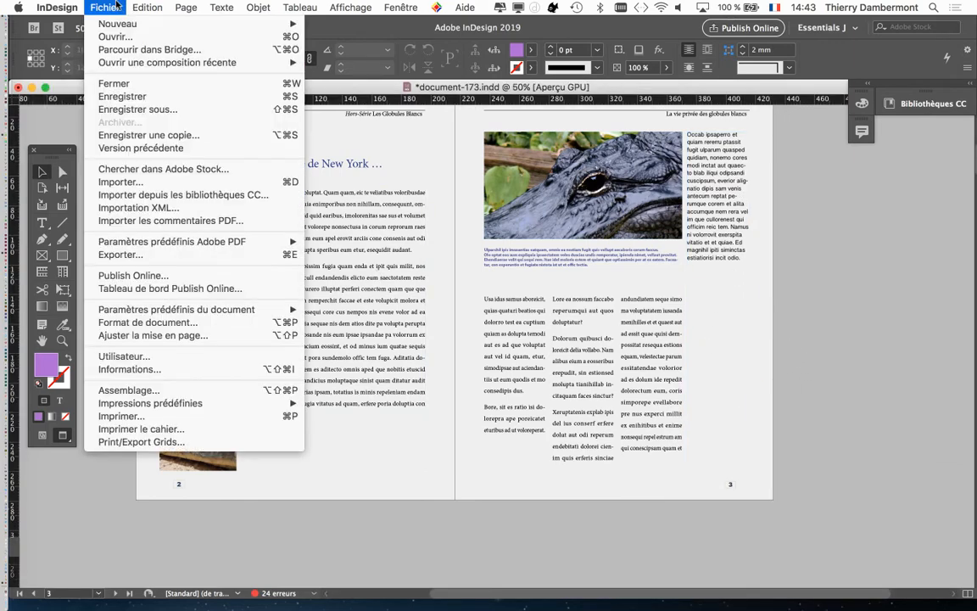
{"action": "left_click", "coordinate": [102, 117]}
{"action": "left_click", "coordinate": [494, 61]}
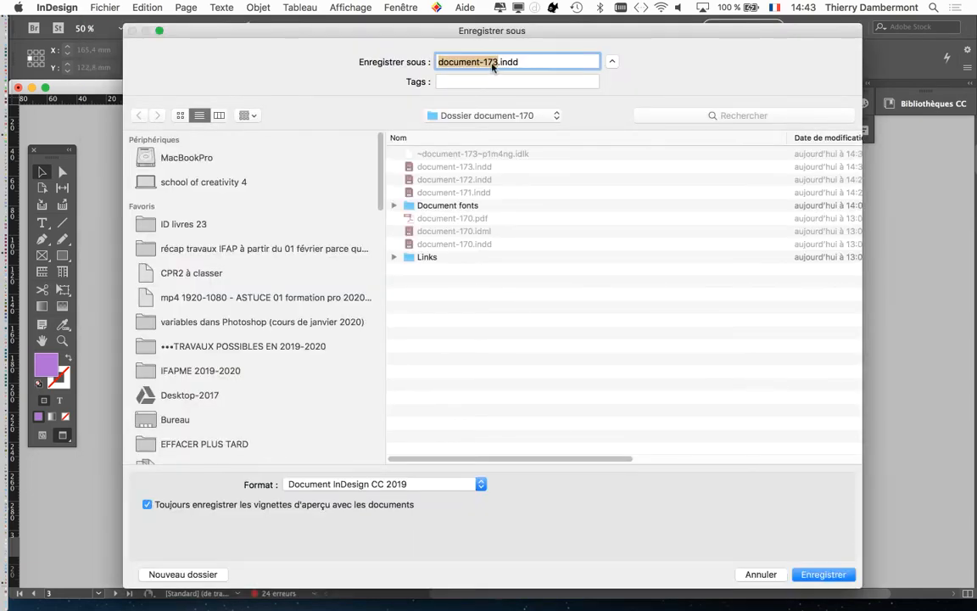
{"action": "key", "text": "BackSpace"}
{"action": "type", "text": "4"}
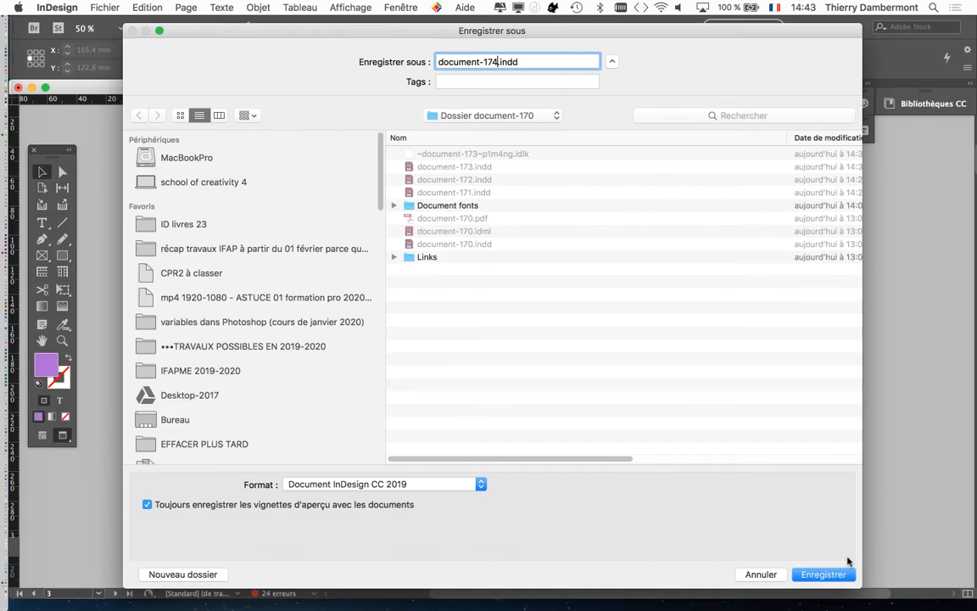
{"action": "left_click", "coordinate": [827, 574]}
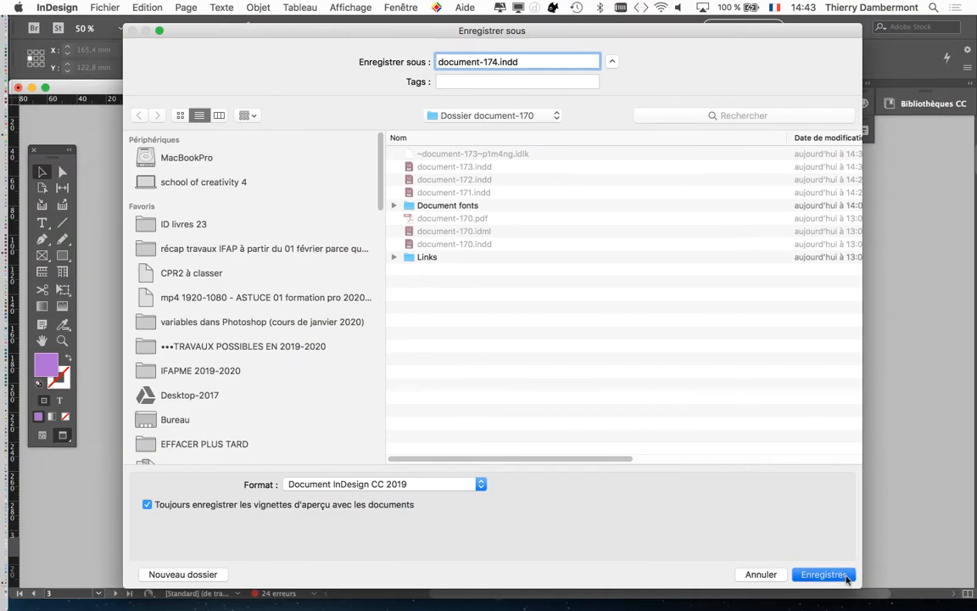